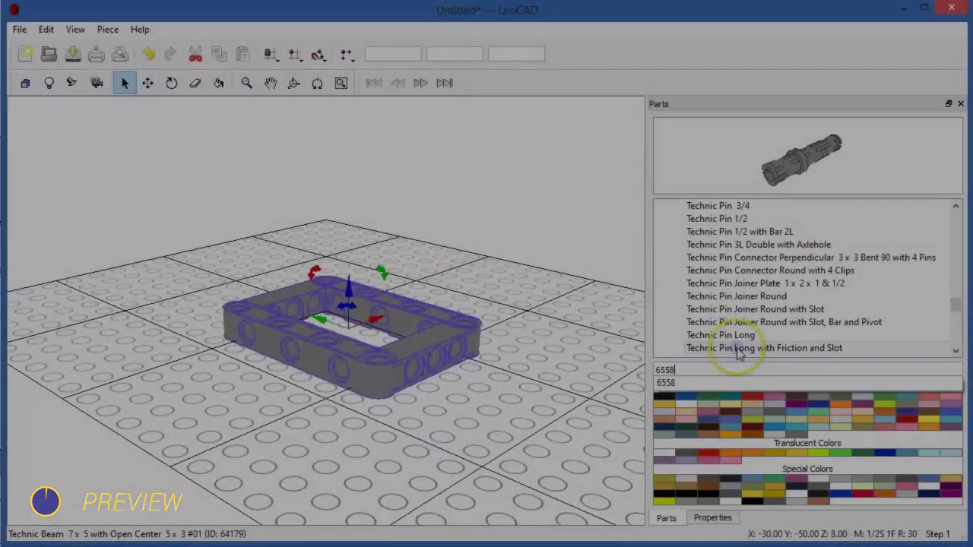
Place a Technic Pin Long with Friction and Slot beside the 7x5 frame and rotate it about 60 degrees.
left_click_drag(738, 350, 481, 261)
left_click_drag(528, 225, 540, 251)
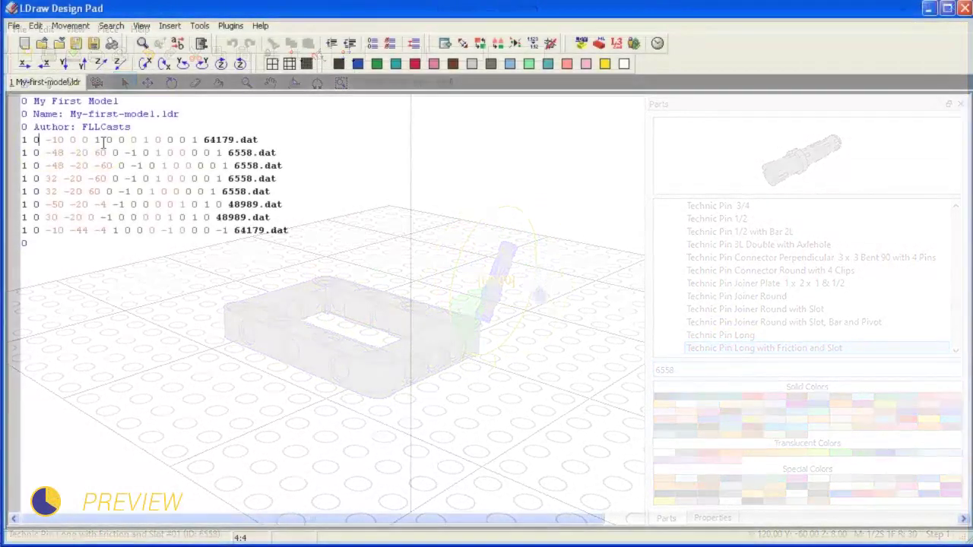
Change the first beam line's colour to 72 and the following pin lines' colours from 0 to 1.
key("BackSpace")
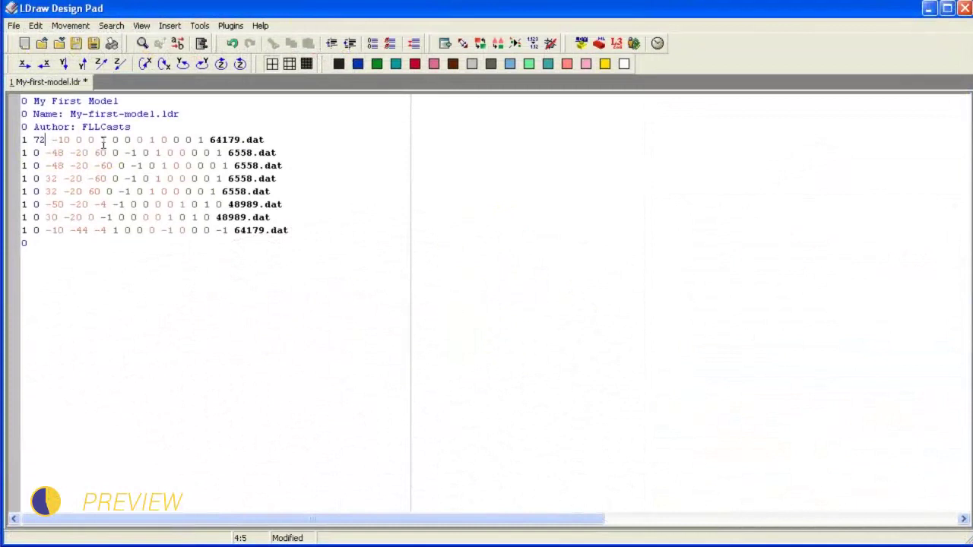
left_click(39, 152)
key("BackSpace")
type("1")
key("Down")
key("BackSpace")
type("1")
key("Down")
key("BackSpace")
type("1")
key("BackSpace")
type("1")
key("Down")
key("BackSpace")
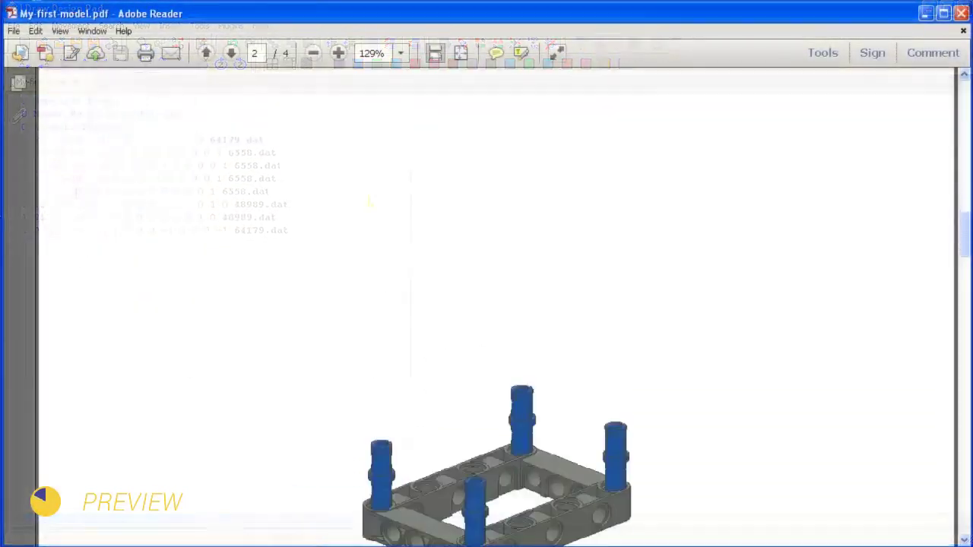
Scroll My-first-model.pdf from page 2 down to page 3.
scroll(368, 200, "down", 10)
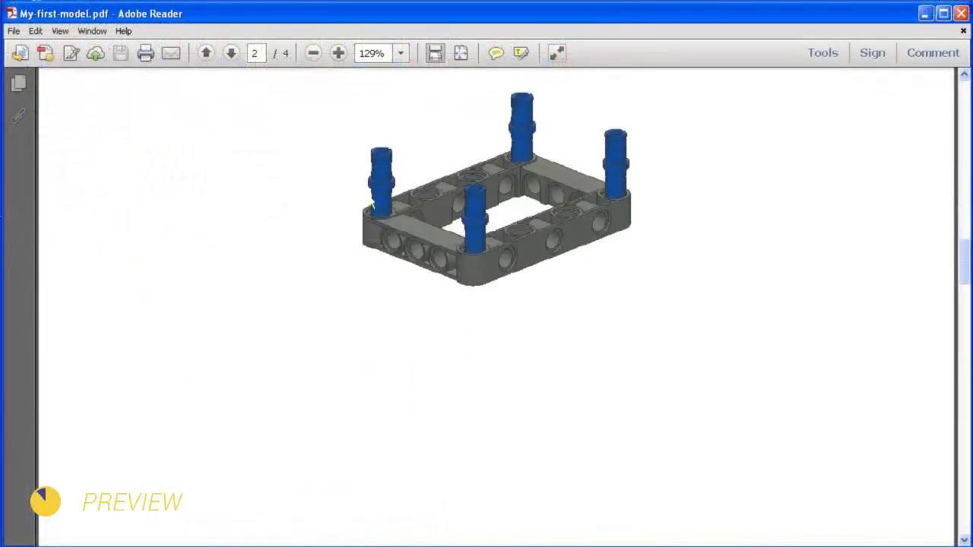
scroll(368, 200, "down", 10)
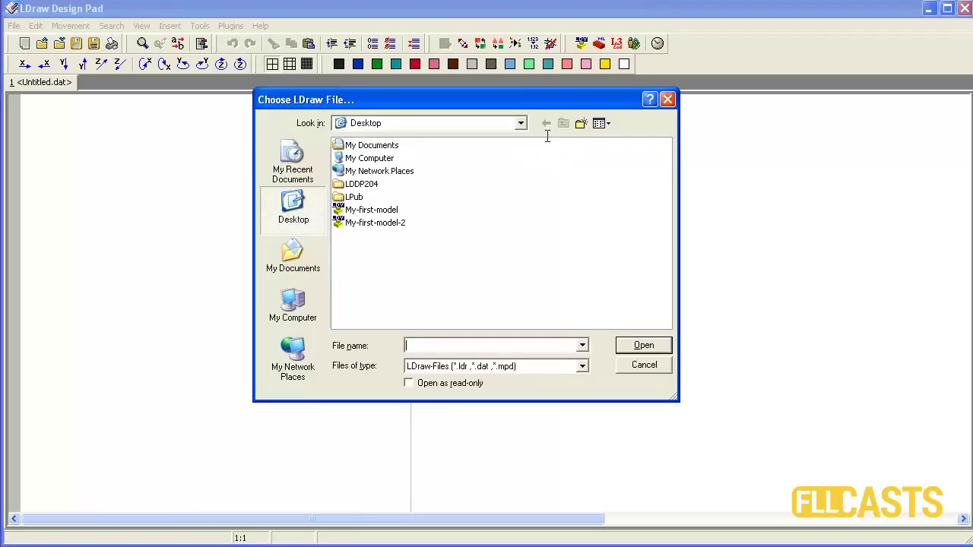
Open My-first-model.ldr from the Choose LDraw File dialog.
double_click(380, 209)
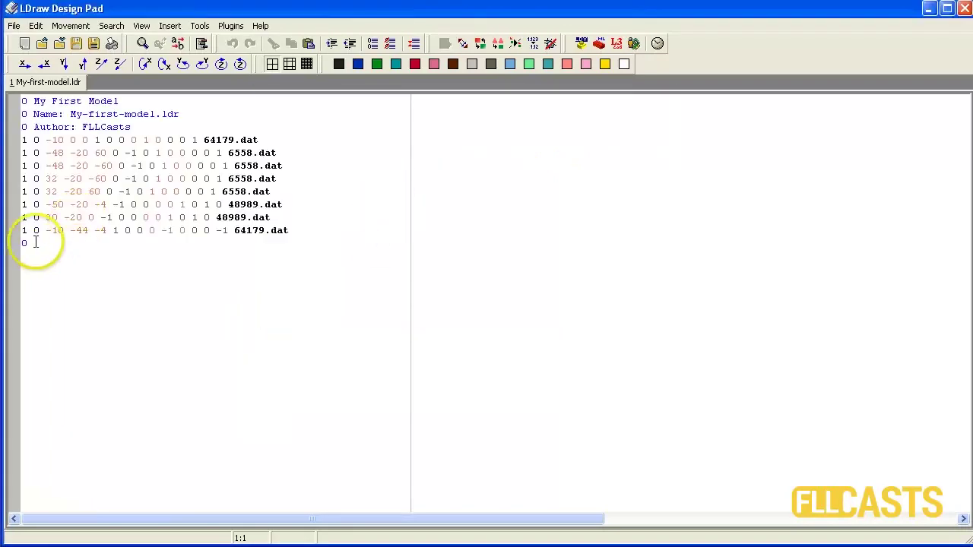
left_click_drag(33, 243, 50, 140)
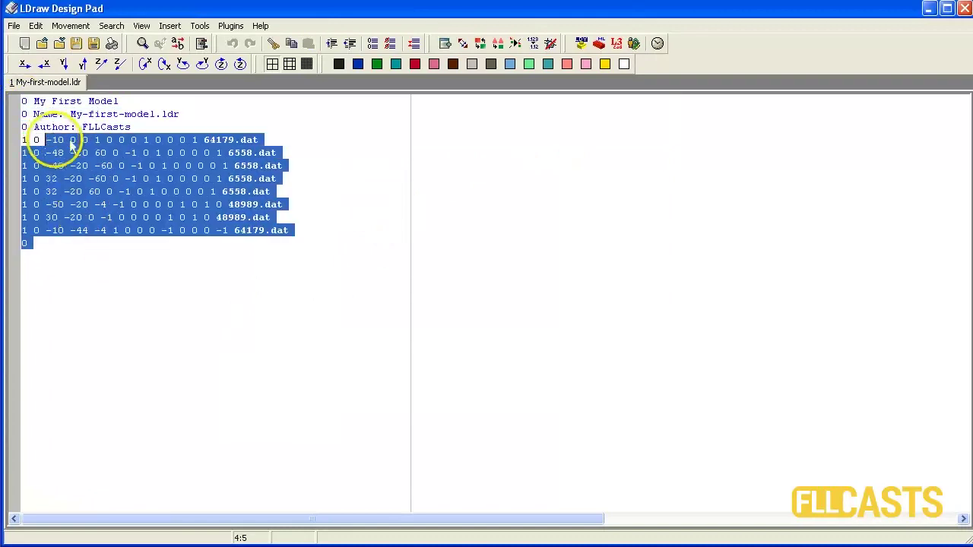
left_click(113, 193)
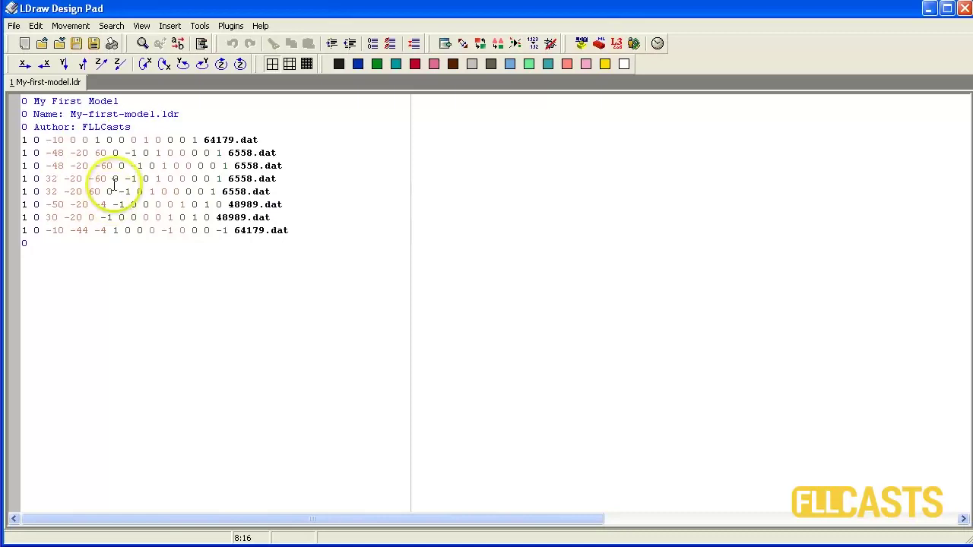
mouse_move(131, 127)
left_mouse_down()
mouse_move(10, 102)
mouse_move(131, 127)
left_mouse_up()
double_click(132, 127)
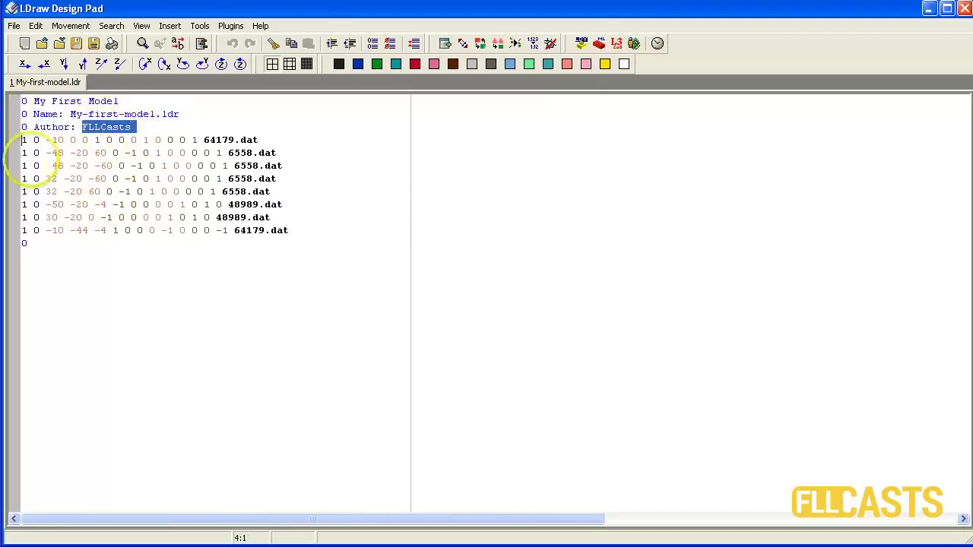
left_click_drag(27, 140, 297, 230)
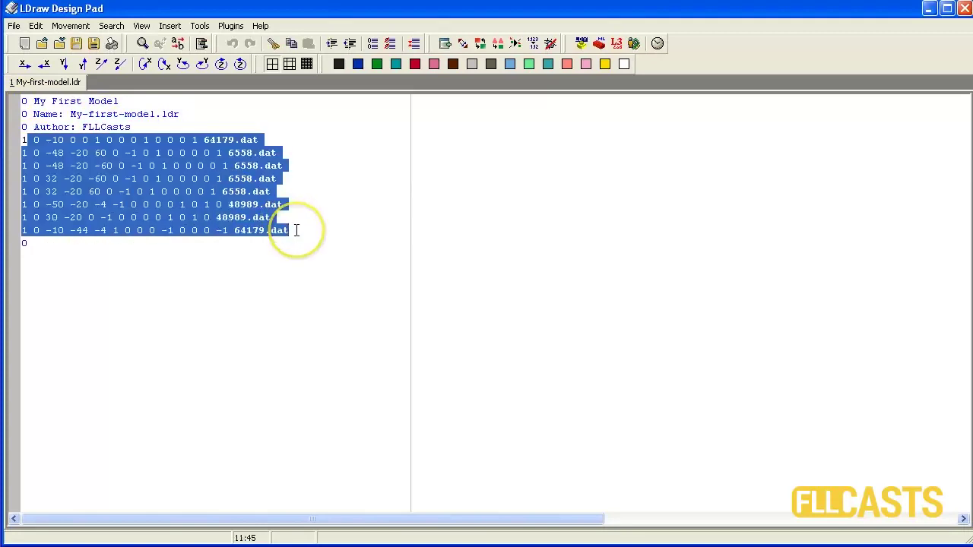
left_click(27, 230)
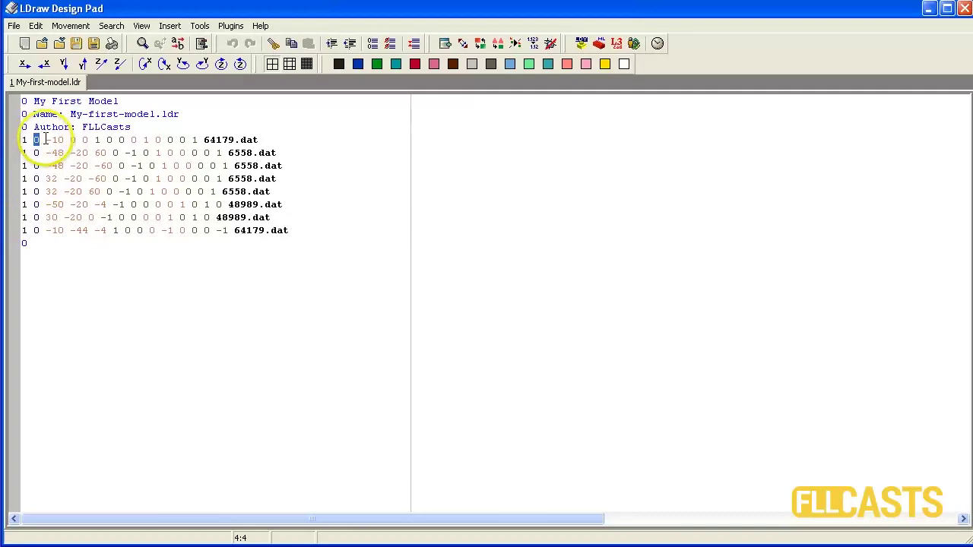
left_click_drag(46, 139, 89, 139)
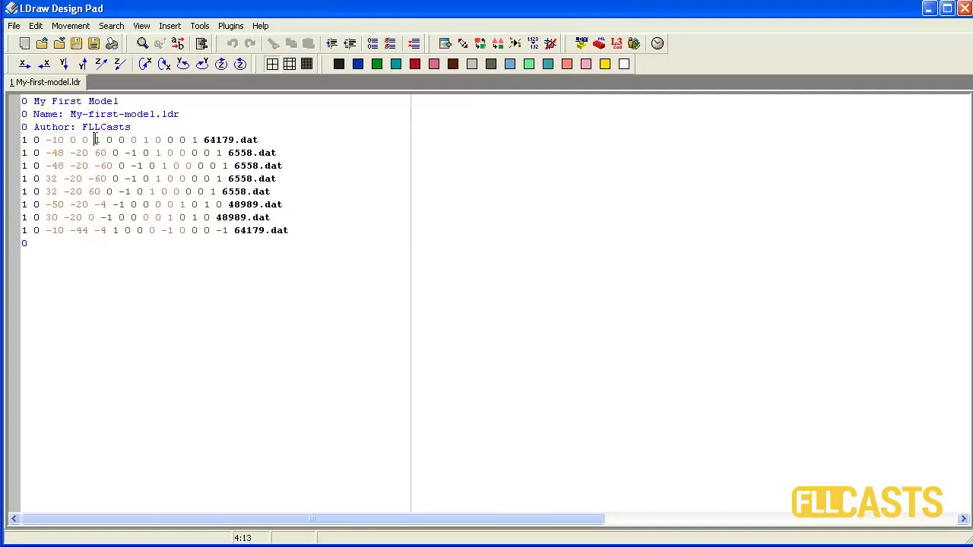
left_click_drag(95, 140, 200, 139)
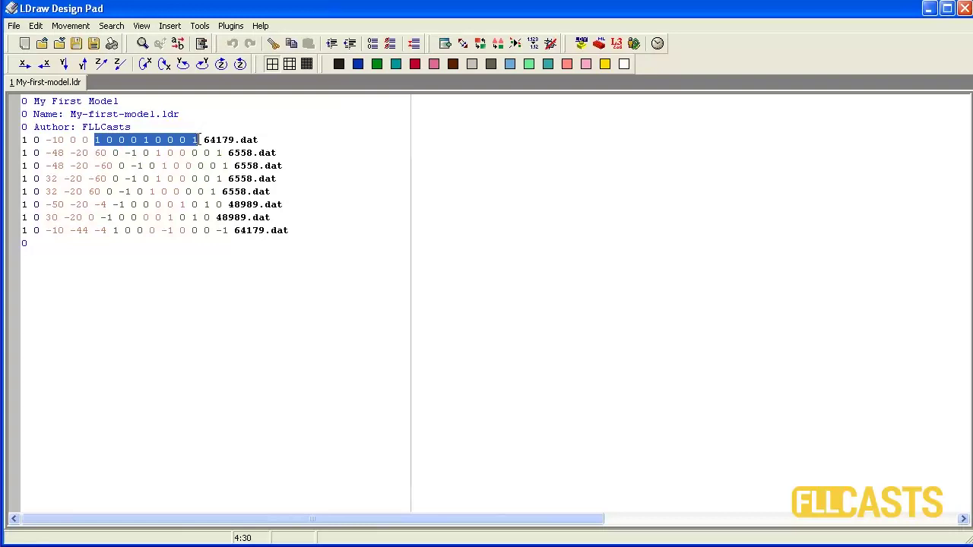
left_click_drag(203, 139, 258, 138)
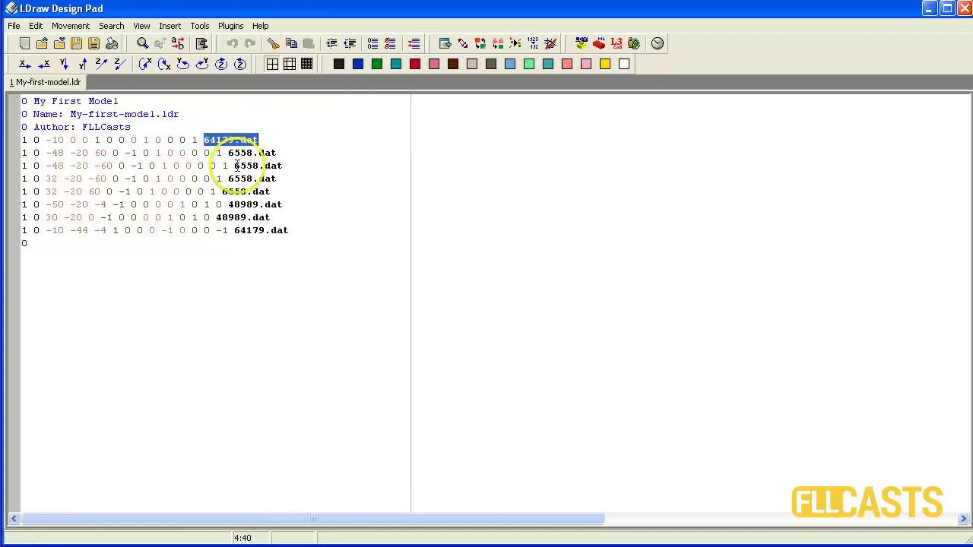
left_click(235, 166)
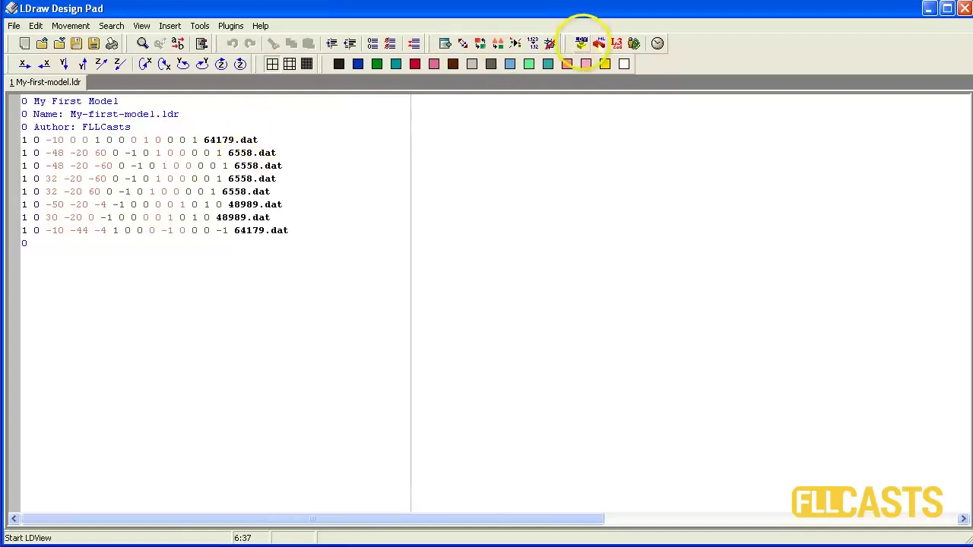
left_click(582, 44)
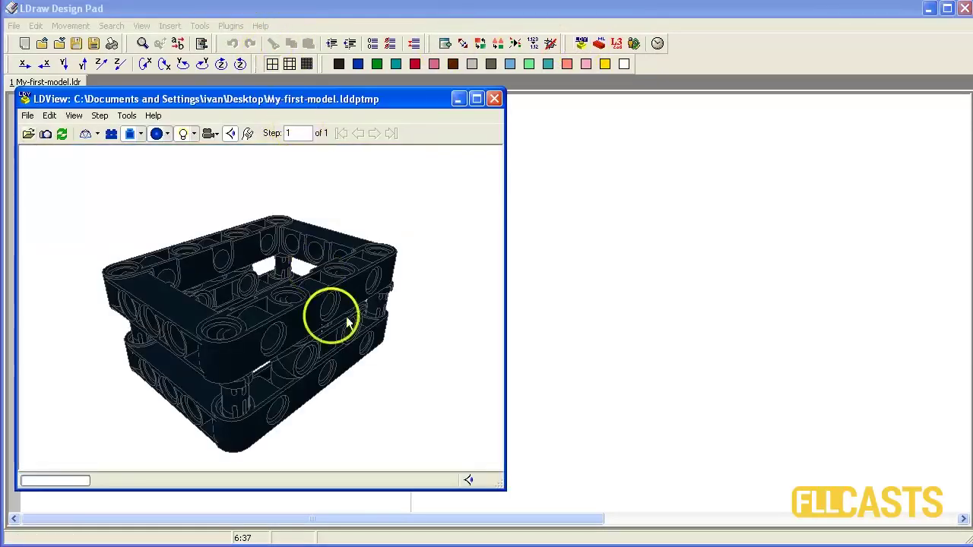
left_click_drag(301, 355, 174, 297)
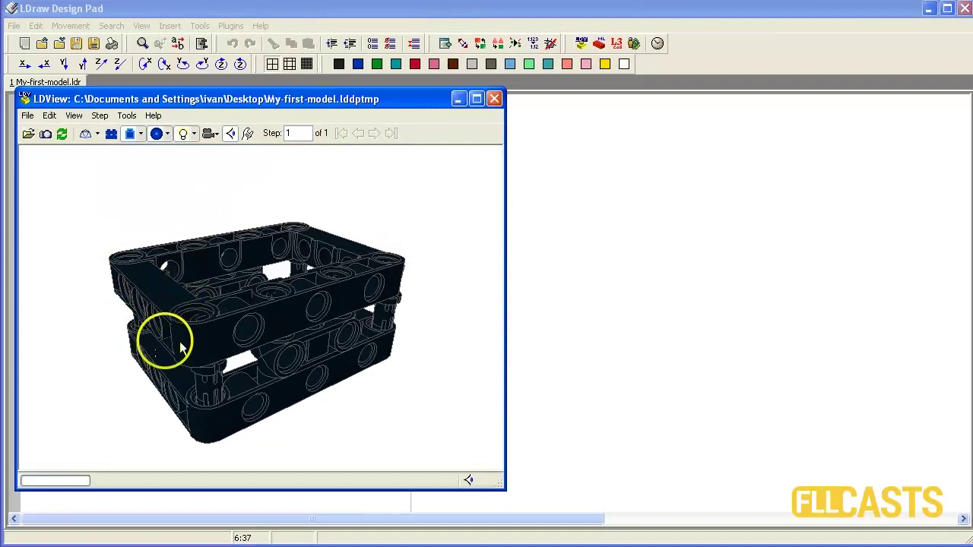
left_click_drag(213, 326, 173, 266)
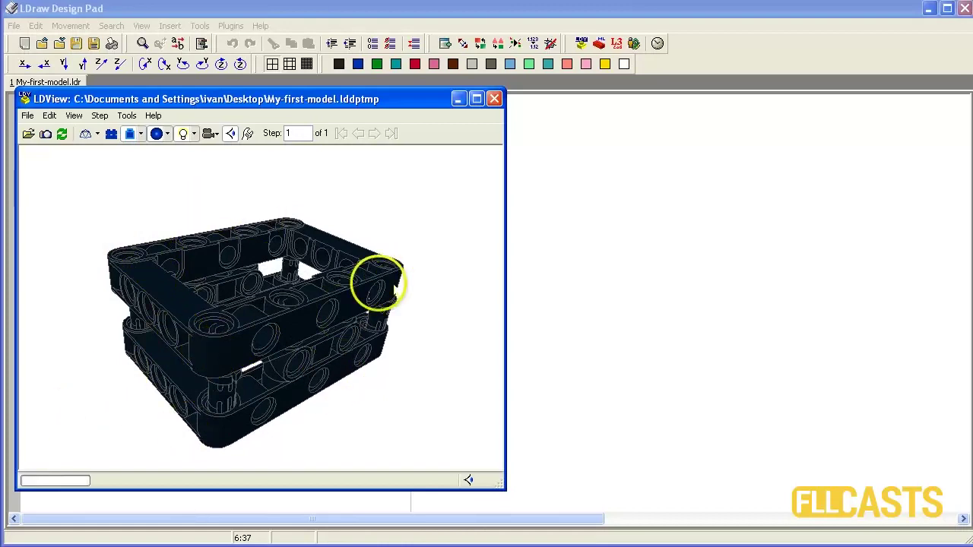
left_click_drag(269, 383, 279, 343)
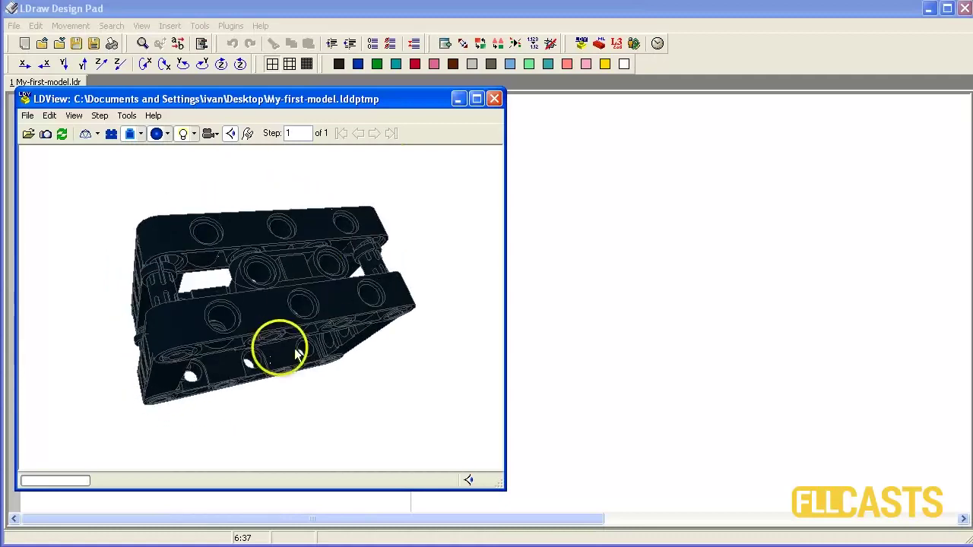
left_click(494, 99)
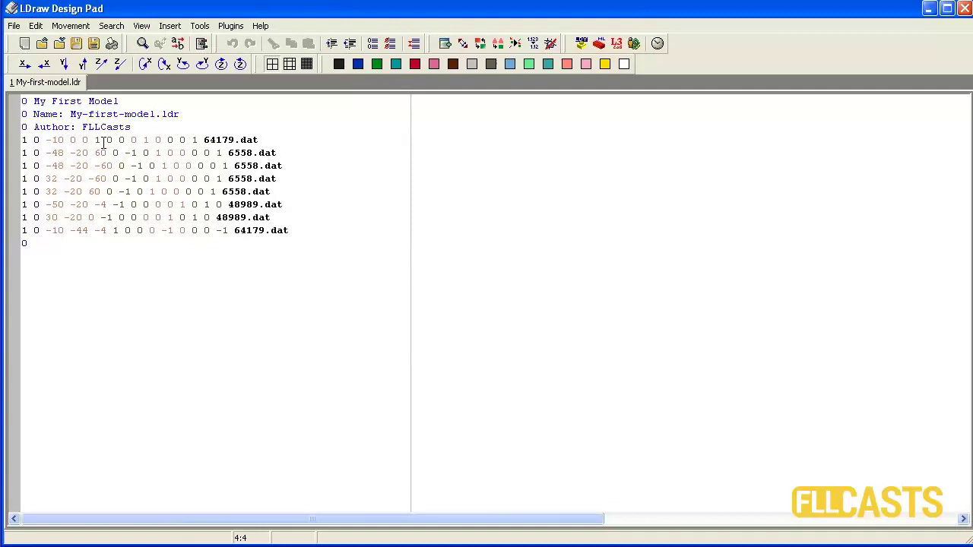
Recolour the part lines: 64179.dat beams to 72, 6558.dat pins to 1, 48989.dat parts to 71.
key("BackSpace")
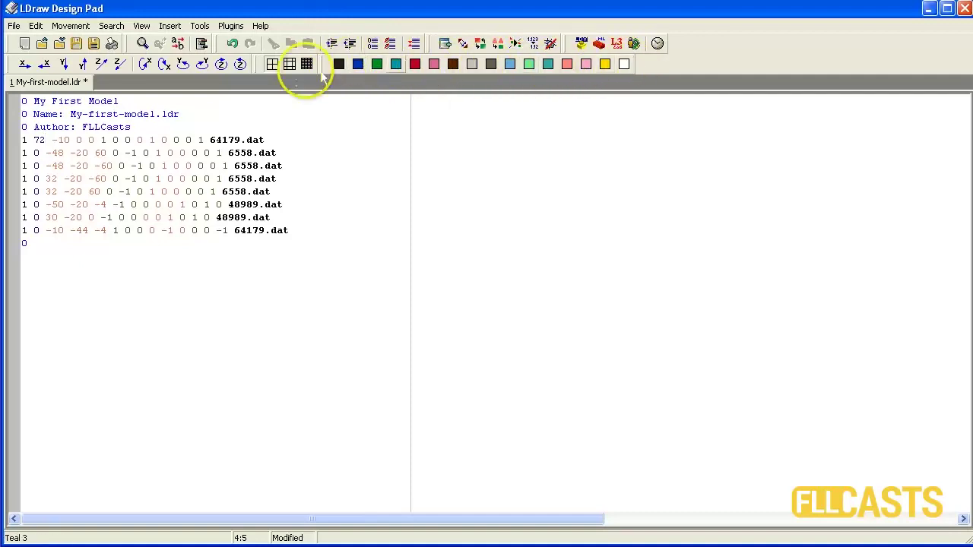
left_click(38, 153)
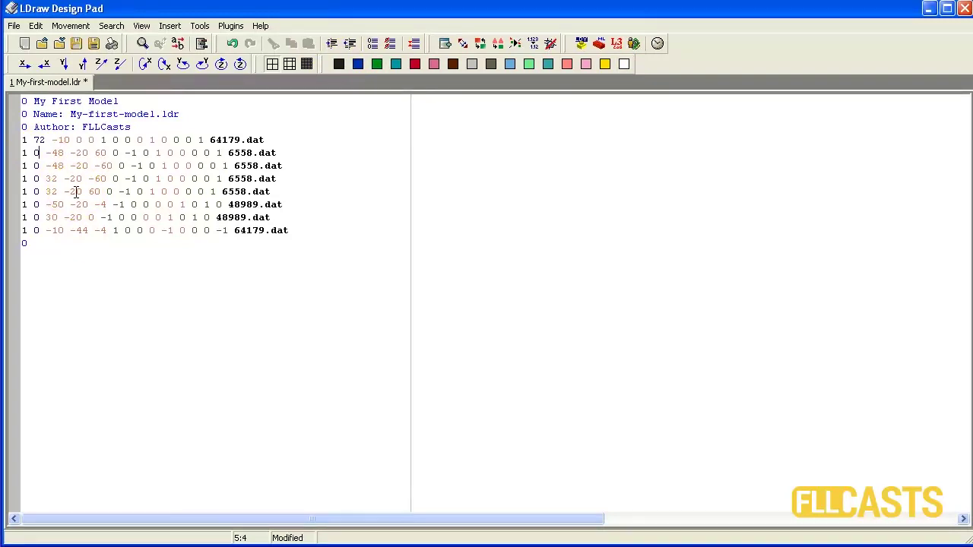
key("Down")
key("BackSpace")
type("1")
key("BackSpace")
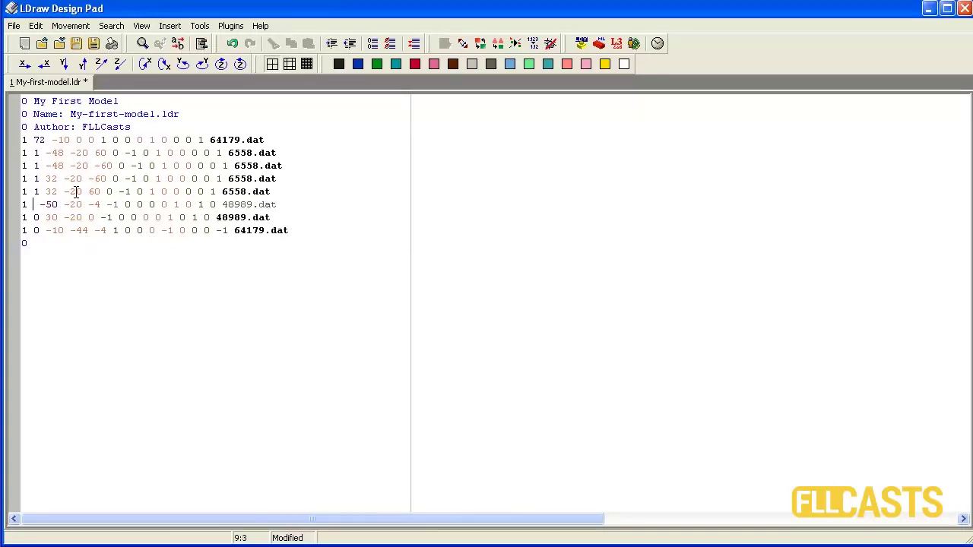
key("BackSpace")
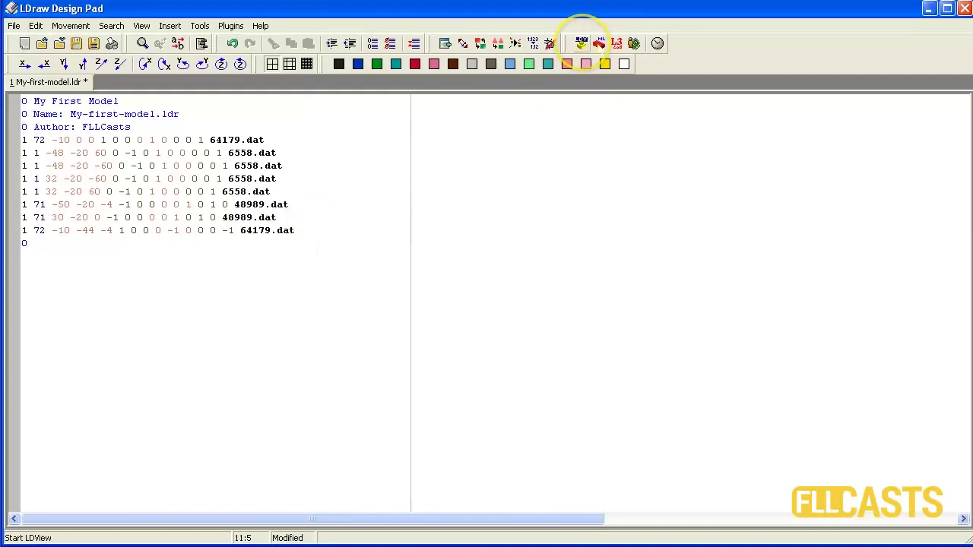
left_click(553, 44)
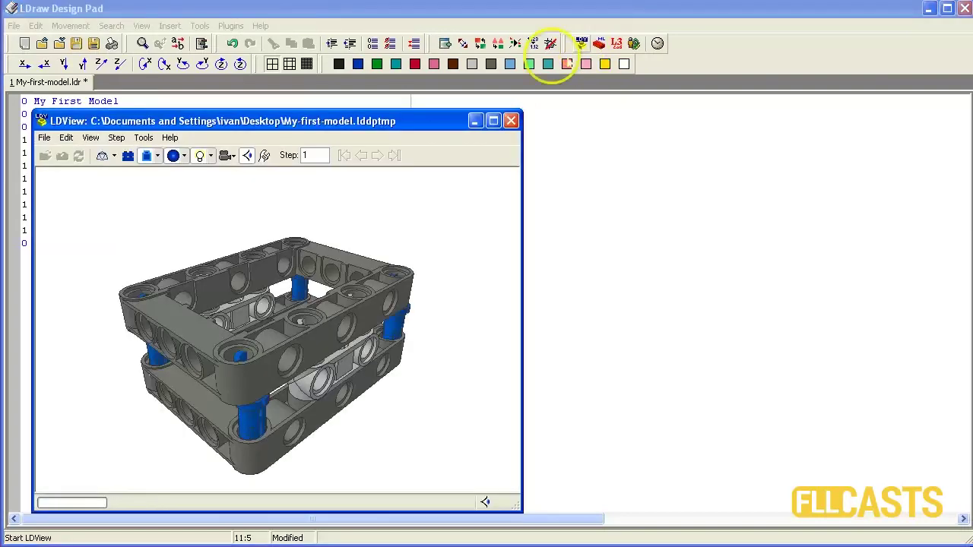
left_click_drag(246, 391, 263, 254)
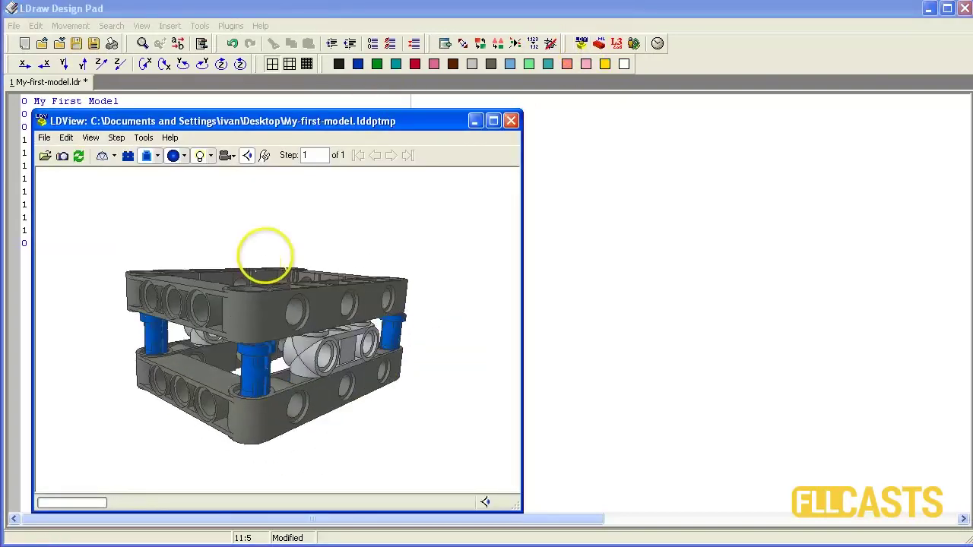
left_click_drag(471, 291, 266, 441)
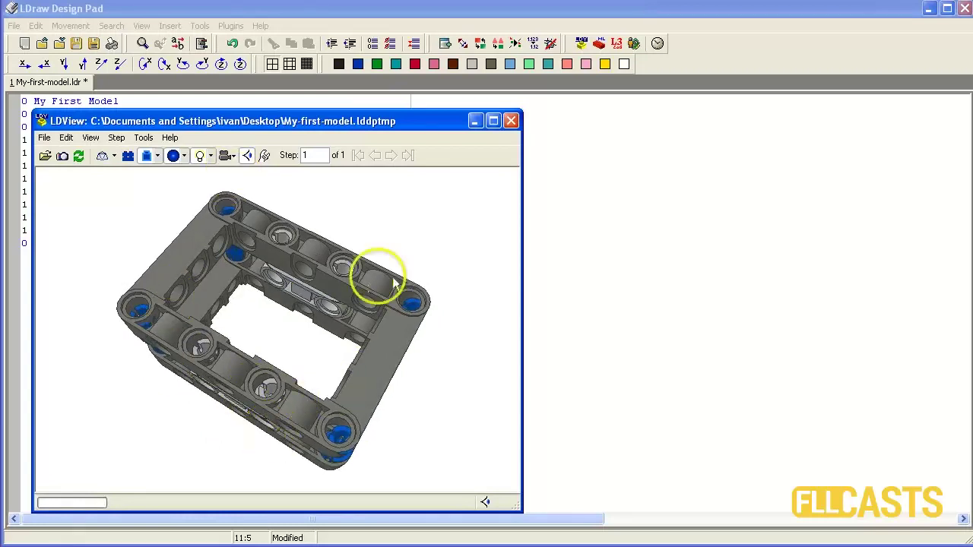
left_click_drag(304, 406, 348, 135)
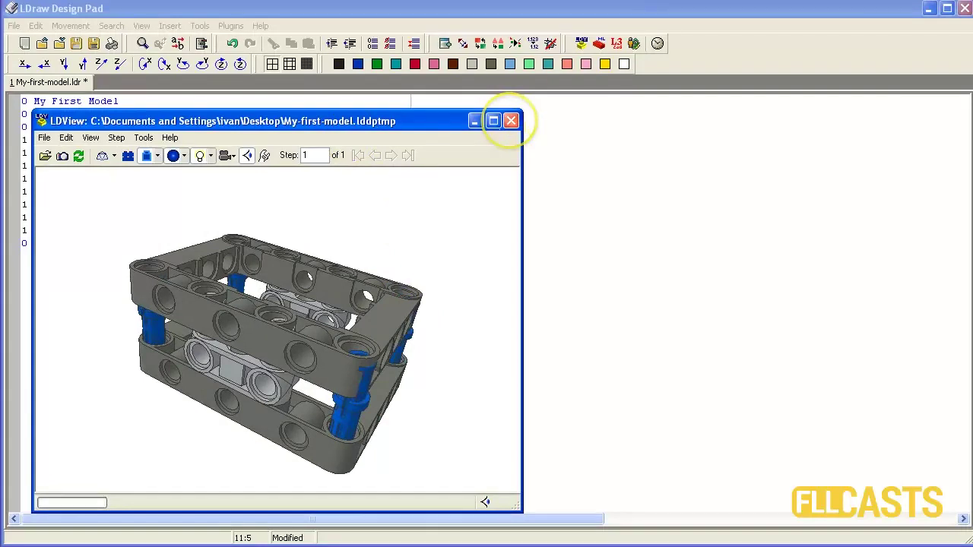
left_click(511, 121)
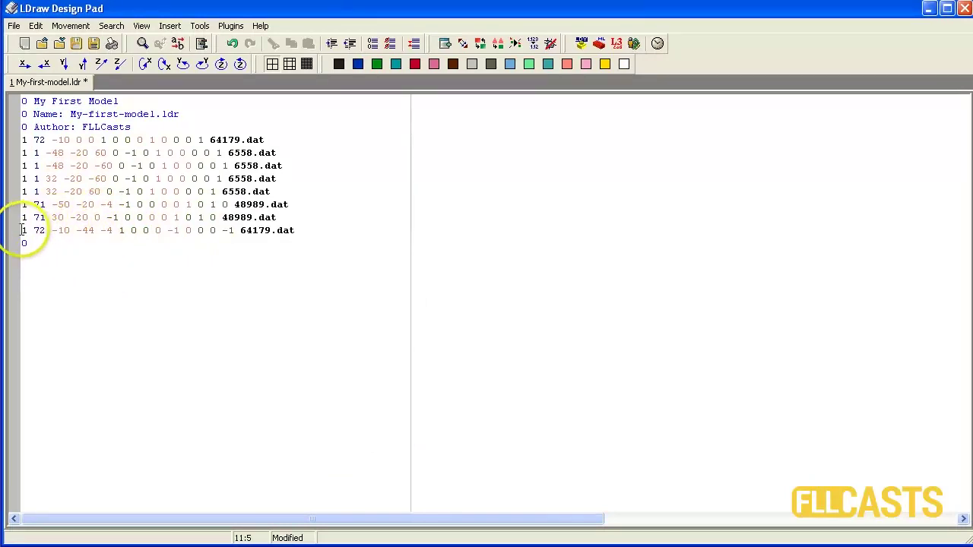
Edit the last 64179.dat line's position to -10 -40 0 so the frame sits on the pins.
left_click_drag(23, 230, 317, 228)
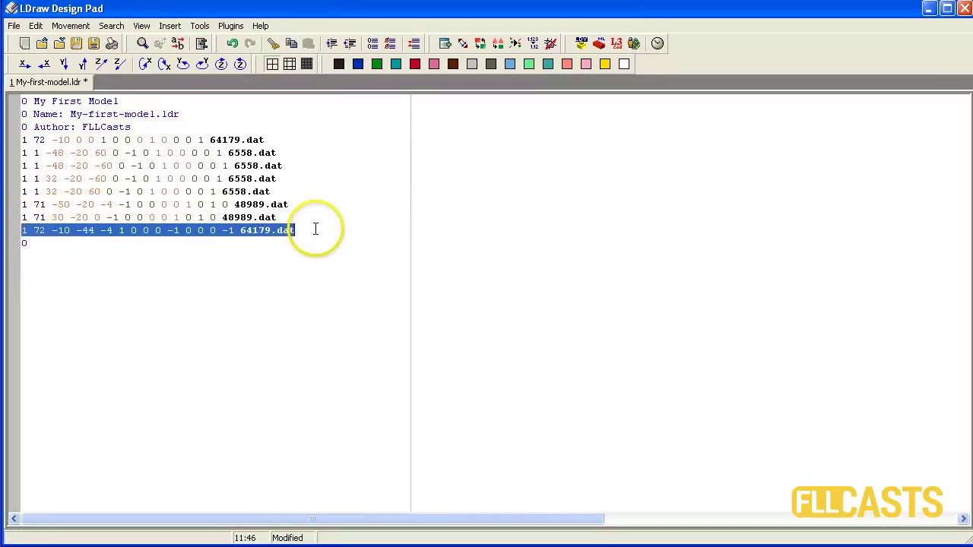
left_click_drag(270, 140, 34, 140)
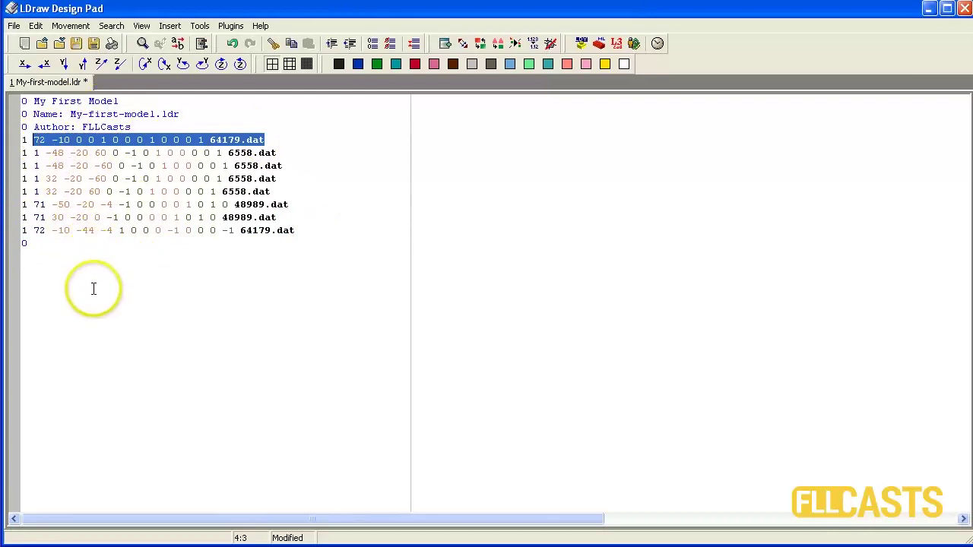
double_click(64, 230)
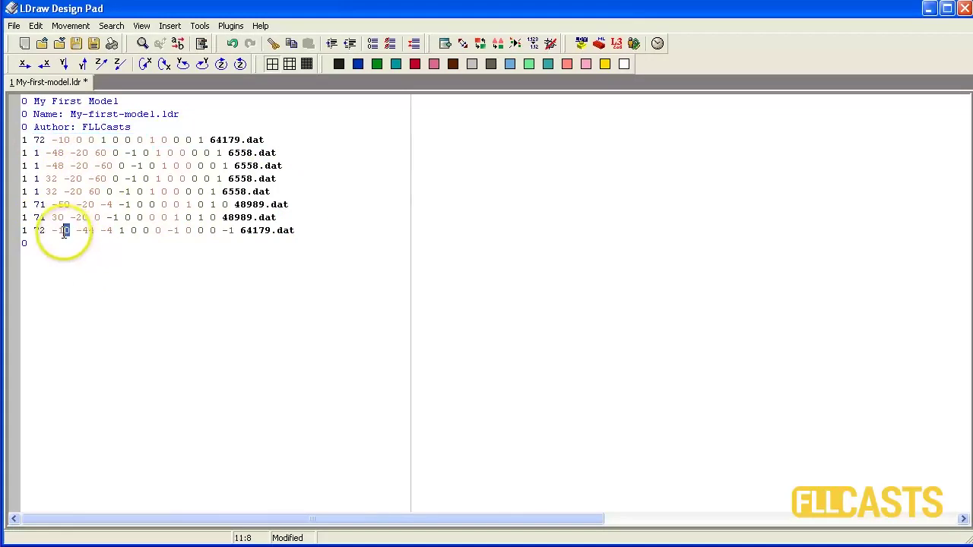
left_click_drag(65, 232, 55, 233)
left_click(62, 232)
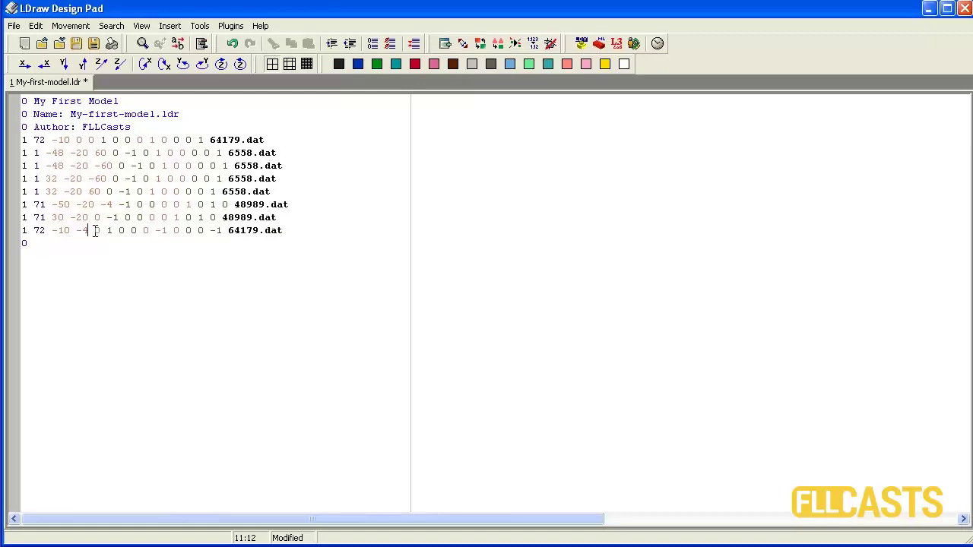
left_click(158, 299)
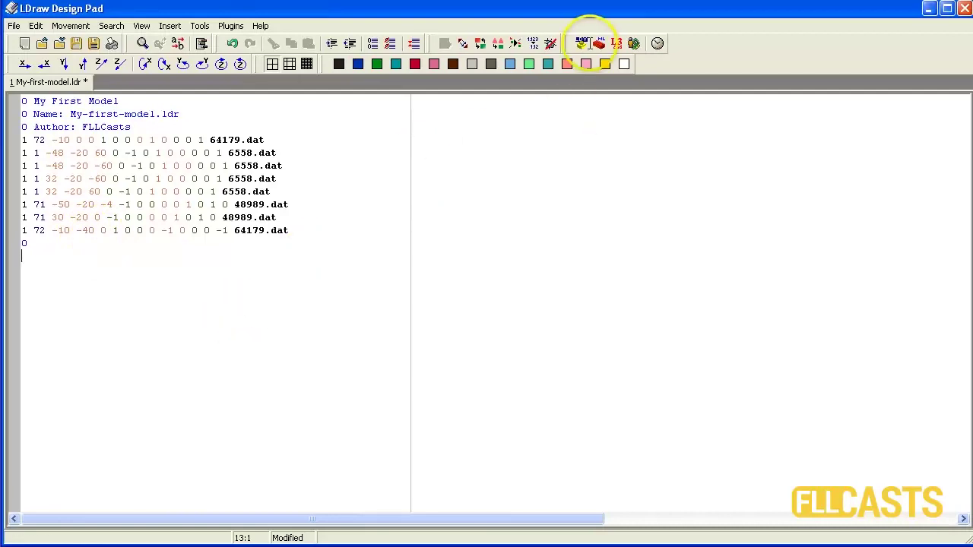
Preview the model in LDView, orbiting to check both grey frames stacked on the blue pins, then close it.
left_click(581, 43)
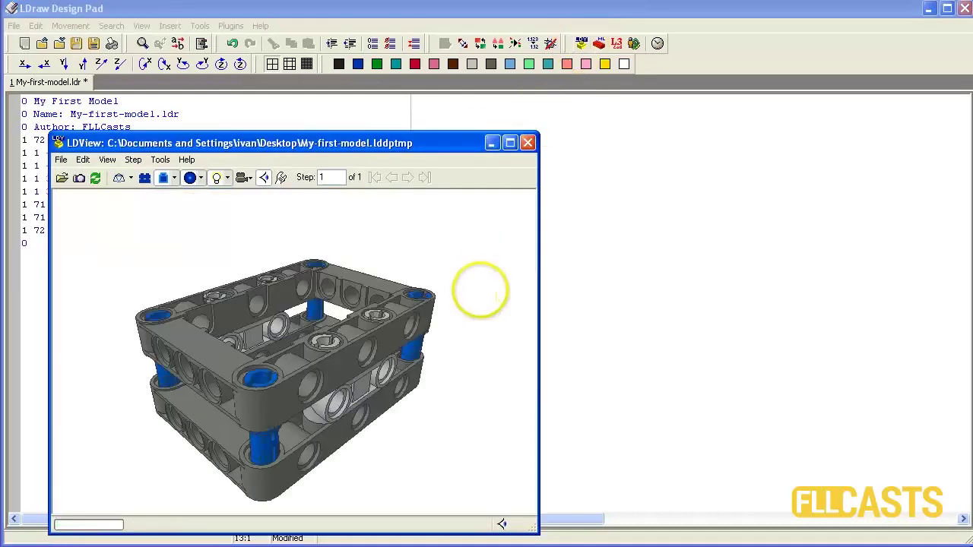
left_click_drag(326, 380, 267, 385)
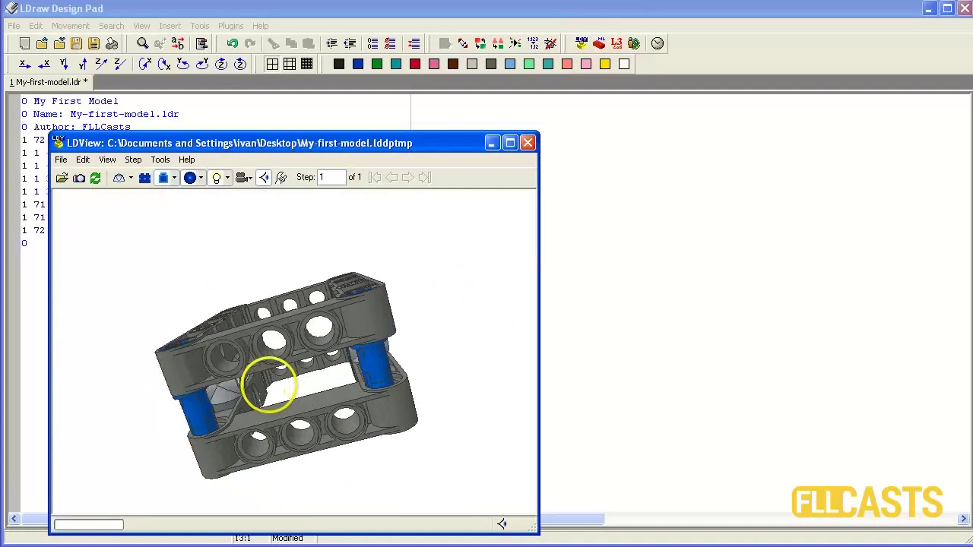
left_click_drag(358, 330, 397, 373)
left_click_drag(167, 278, 409, 318)
mouse_move(385, 382)
left_mouse_down()
mouse_move(415, 239)
mouse_move(380, 337)
mouse_move(386, 367)
left_mouse_up()
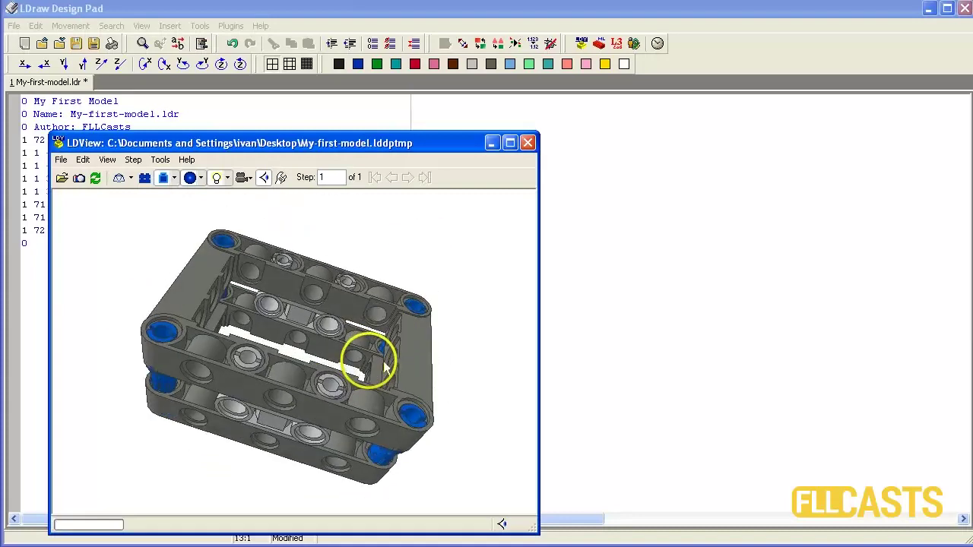
left_click(528, 143)
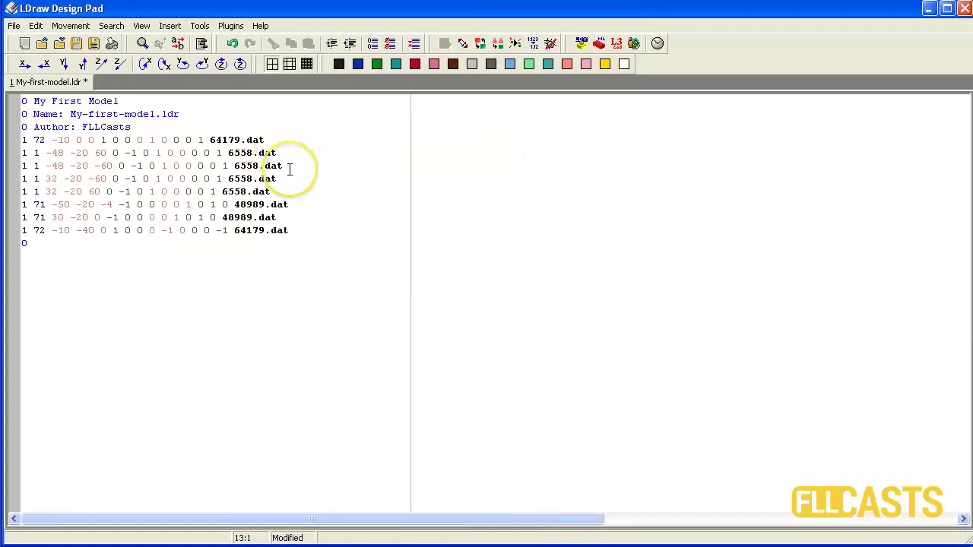
Insert 0 STEP lines after the first beam, the four 6558 pins and the two 48989 connectors.
left_click(268, 138)
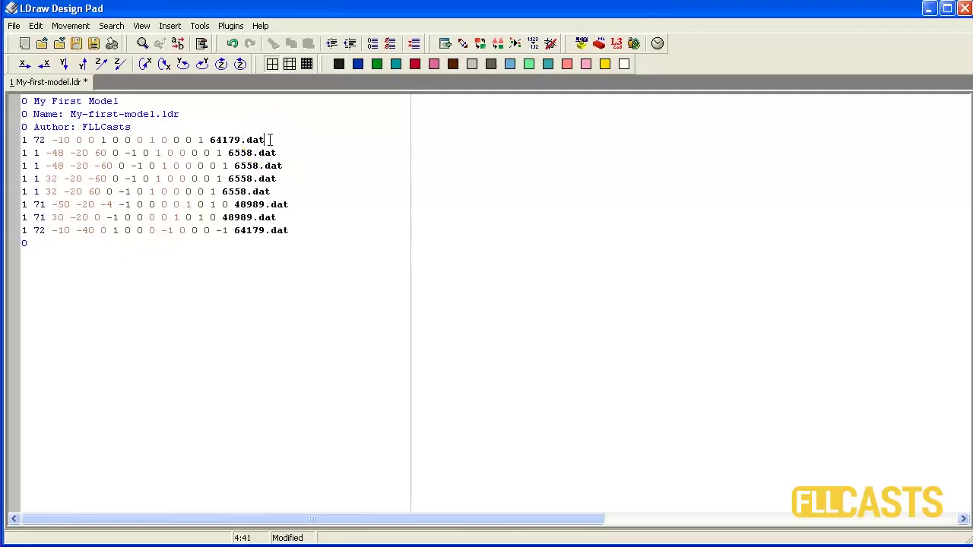
key("Return")
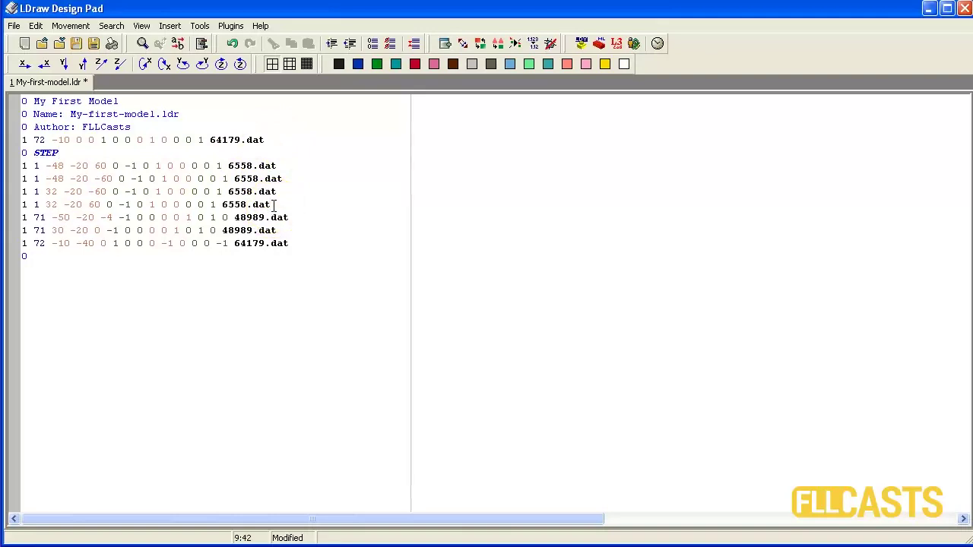
key("Return")
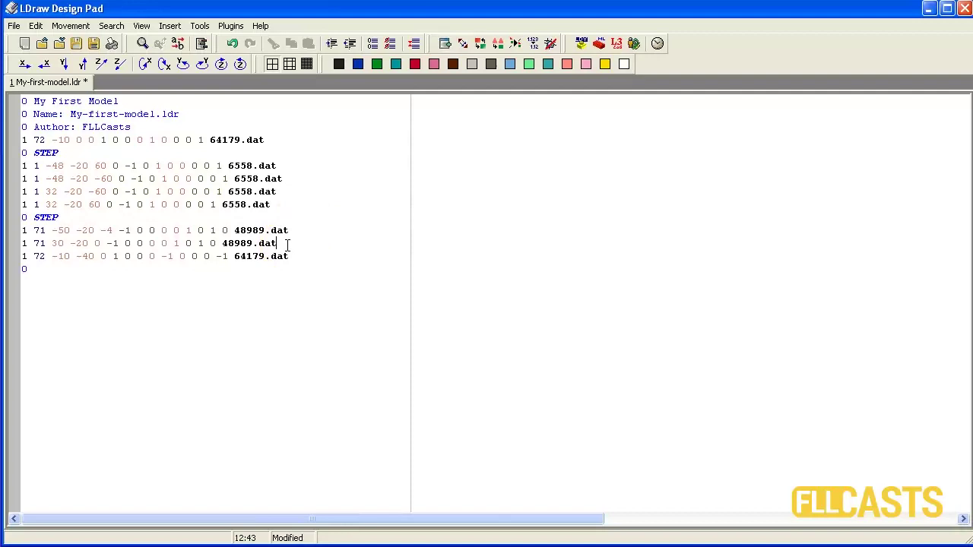
key("Return")
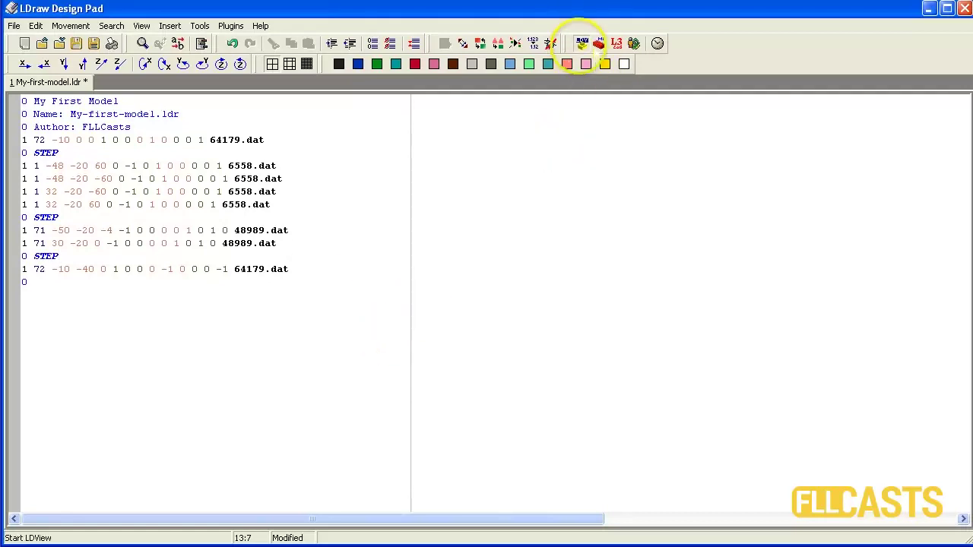
left_click(582, 43)
left_click_drag(347, 37, 565, 55)
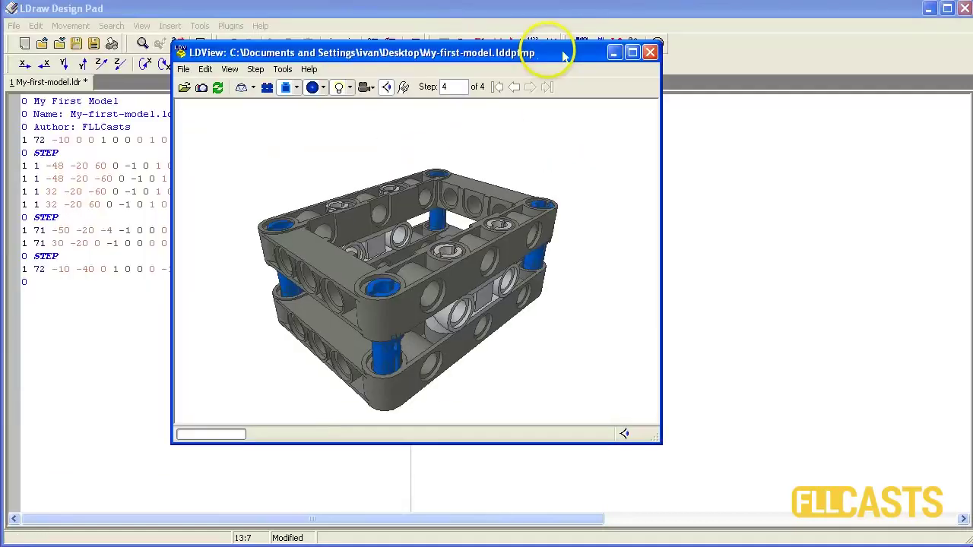
left_click(497, 86)
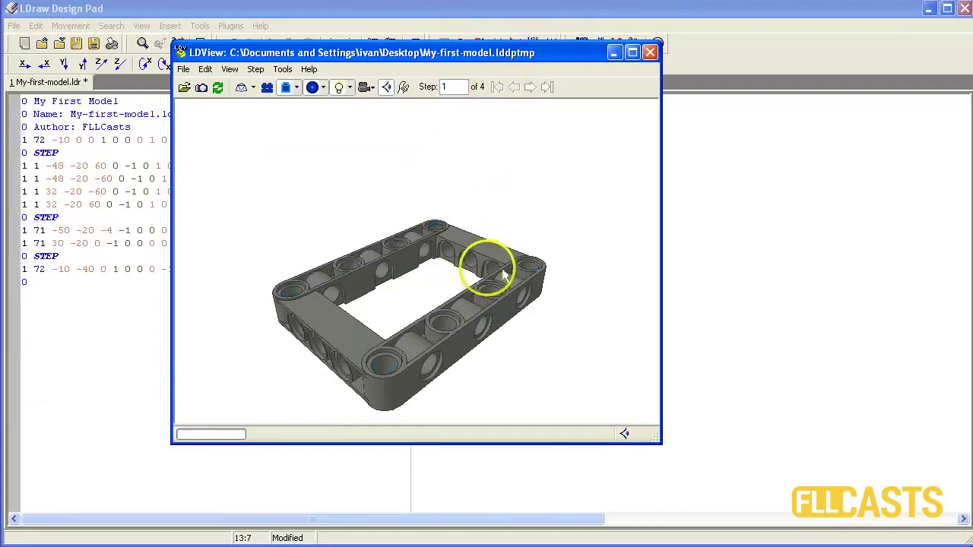
left_click(530, 87)
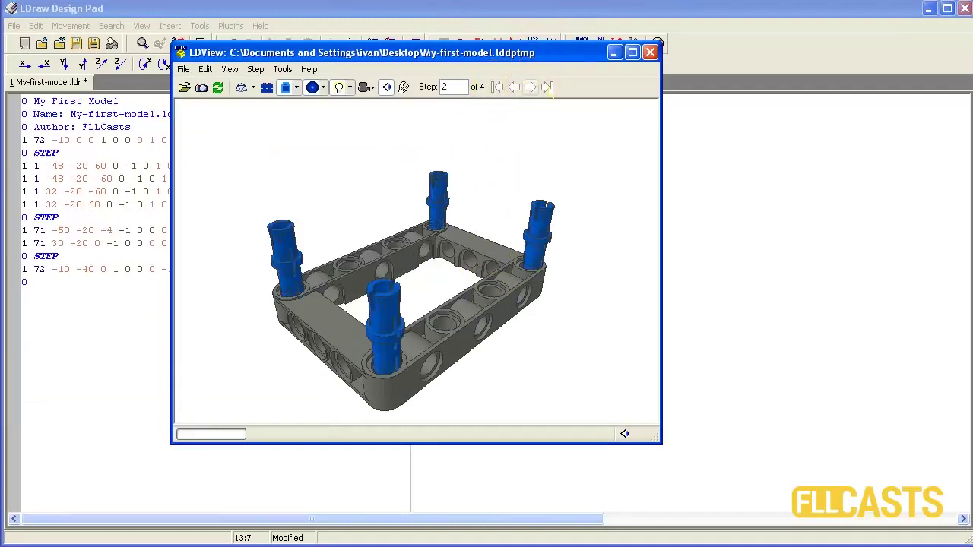
left_click(548, 86)
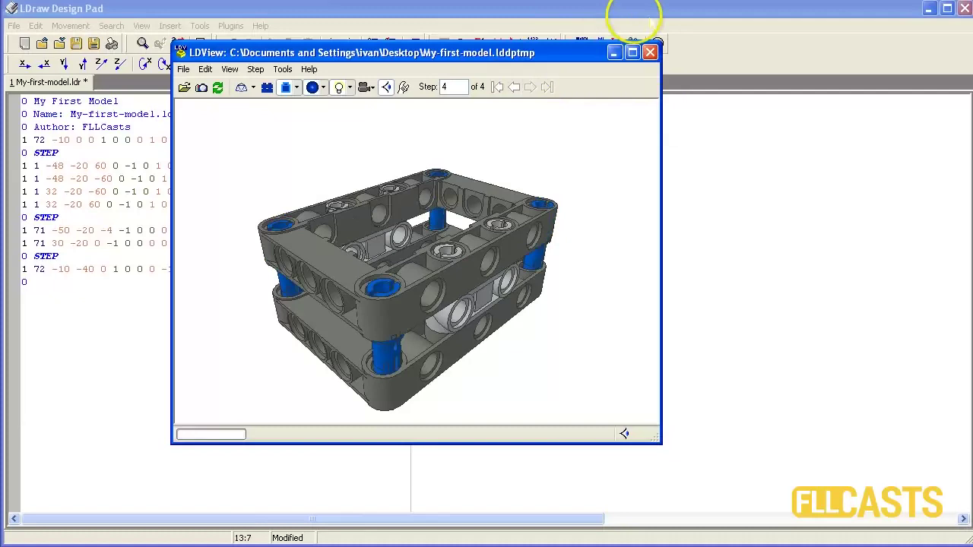
left_click(650, 52)
key("shift+Page_Up")
key("shift+Down")
key("shift+Down")
key("shift+Down")
key("shift+Down")
key("shift+Down")
key("shift+Down")
key("shift+Down")
key("shift+Down")
key("shift+Down")
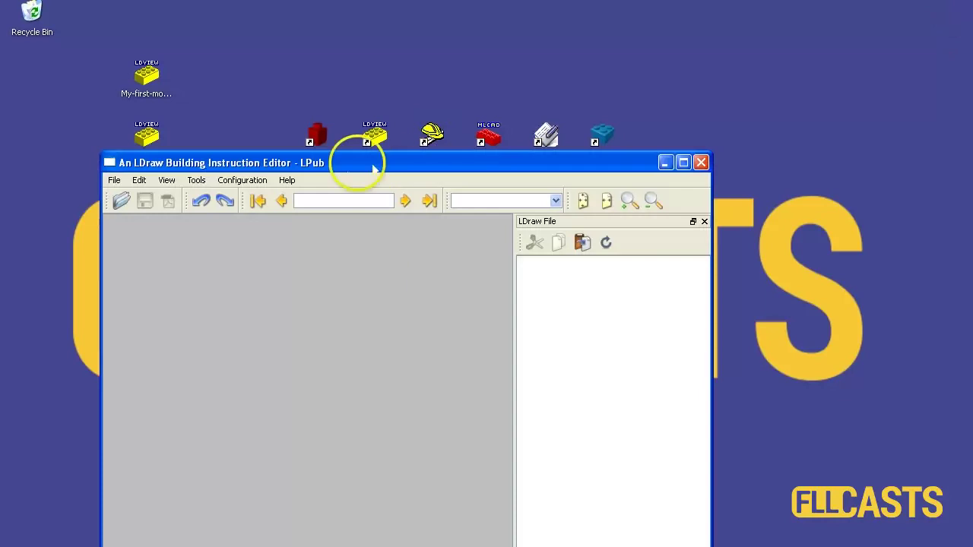
Load My-first-model.ldr into LPub.
left_click(121, 199)
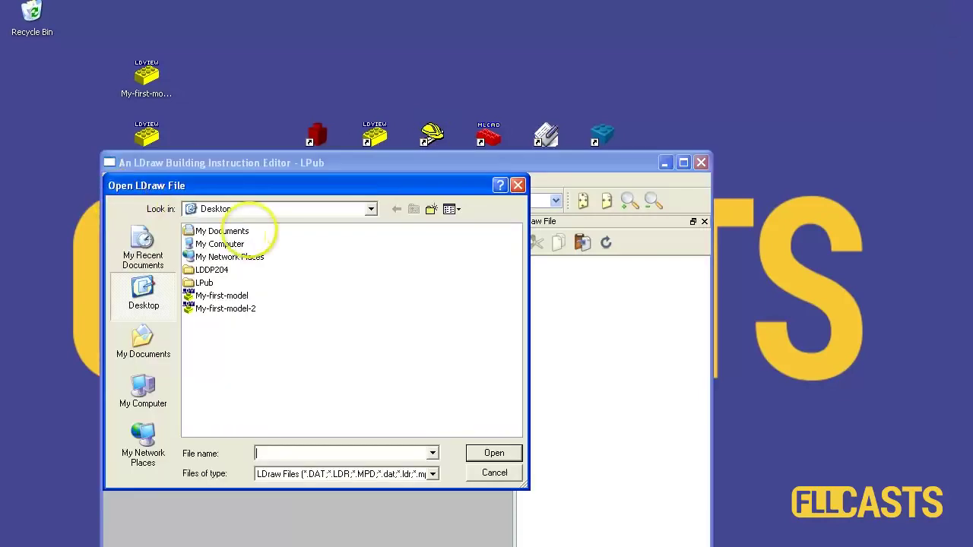
left_click(222, 296)
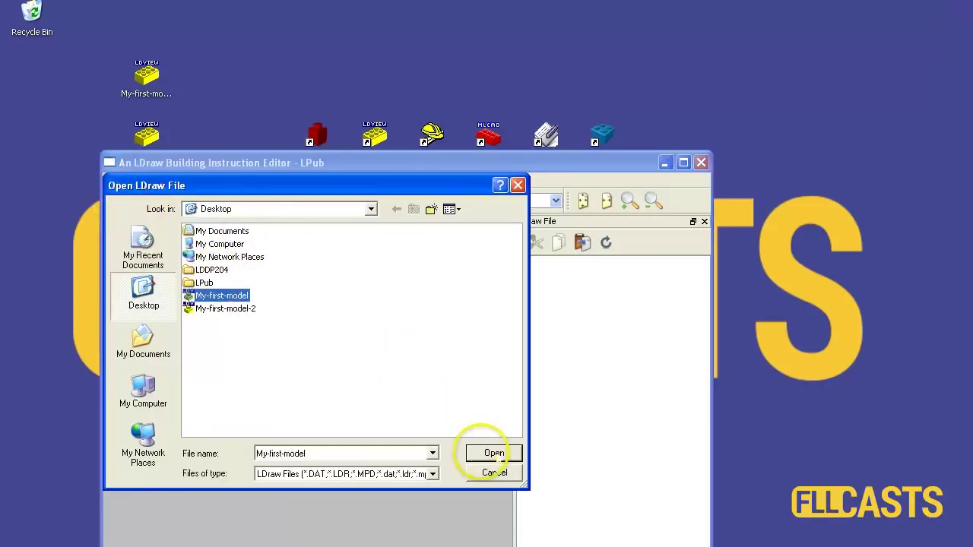
left_click(495, 455)
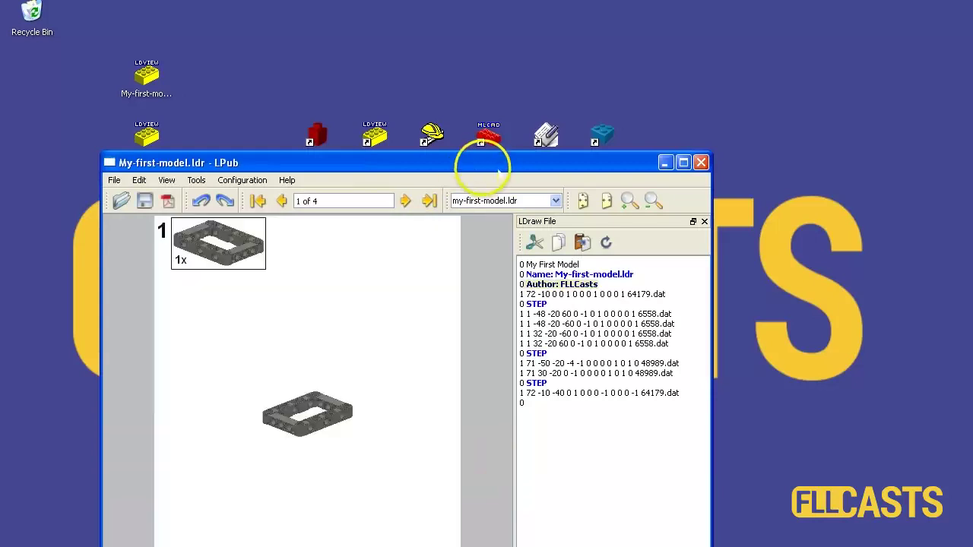
Page through the four instruction pages and select the PDF exported to the desktop.
left_click_drag(481, 161, 523, 32)
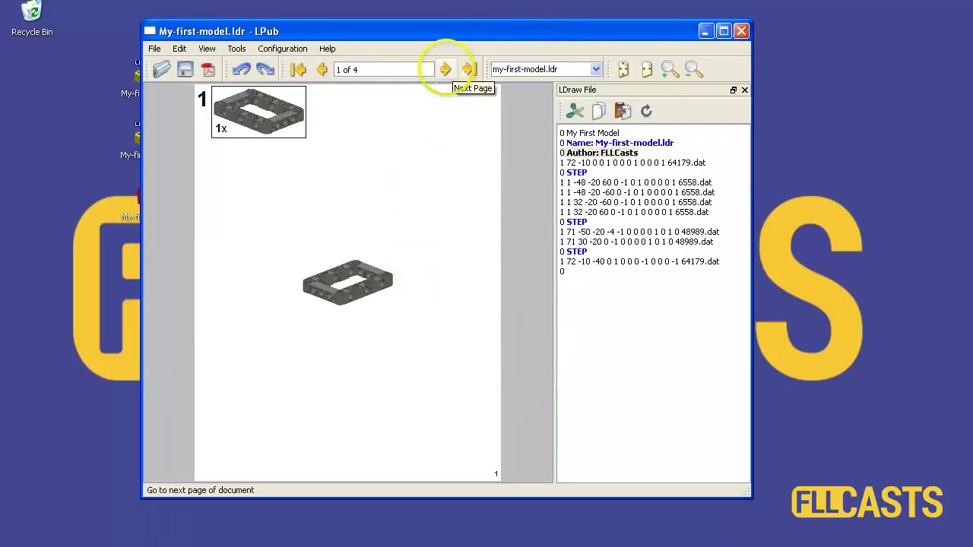
left_click(447, 70)
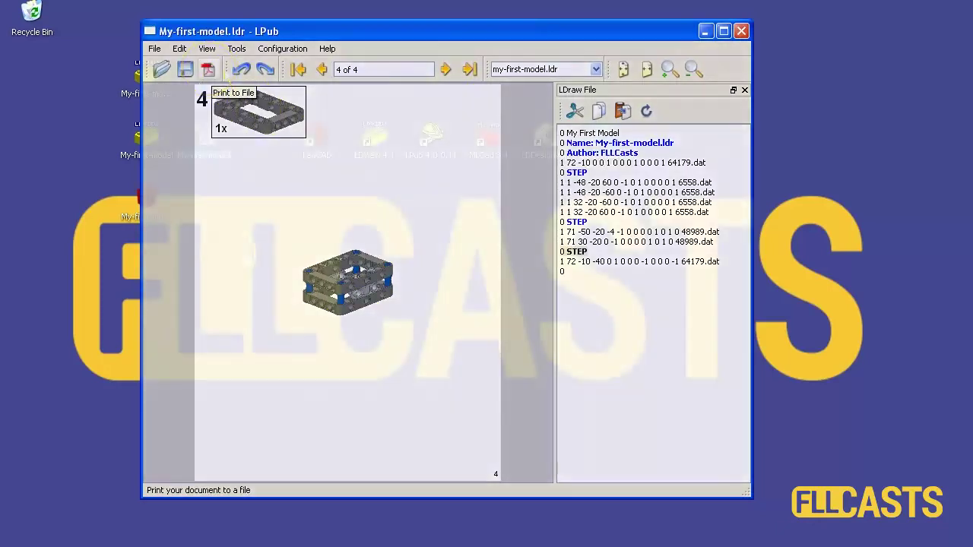
left_click(208, 146)
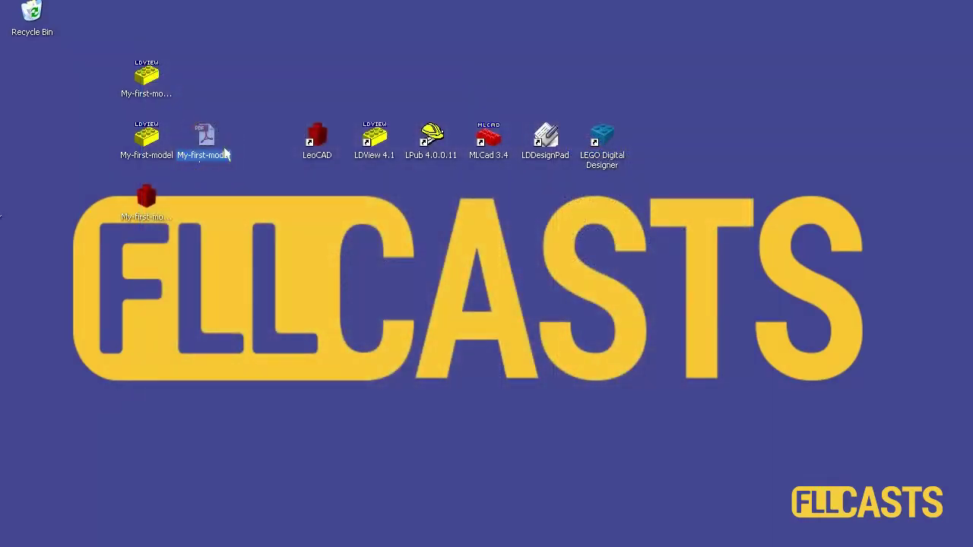
Open My-first-model.pdf and scroll through the pages to step 3's 2x connectors.
double_click(225, 155)
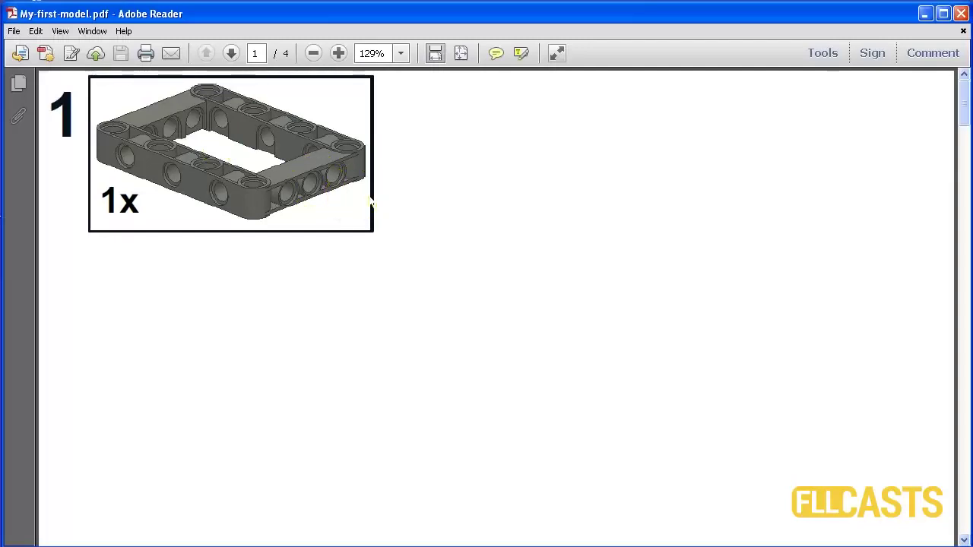
scroll(353, 195, "down", 5)
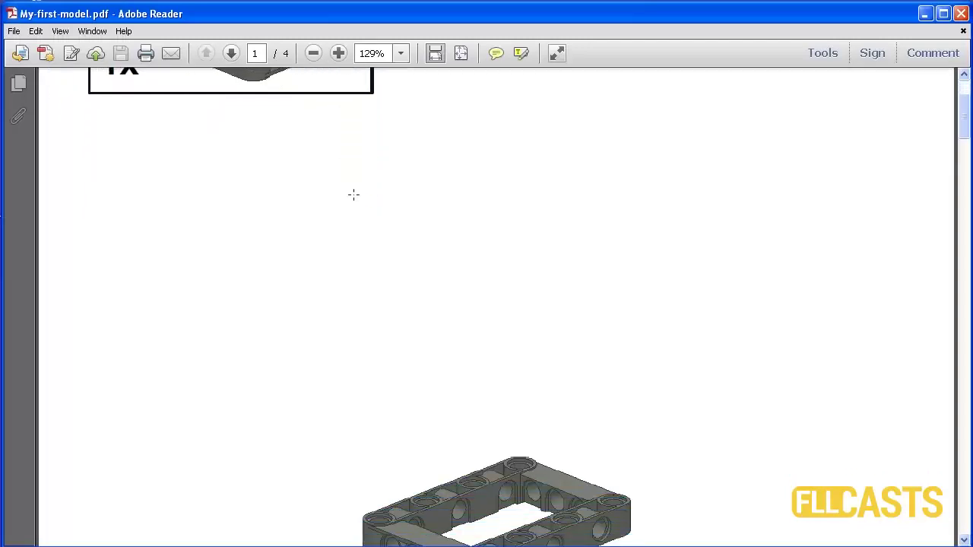
scroll(354, 194, "down", 5)
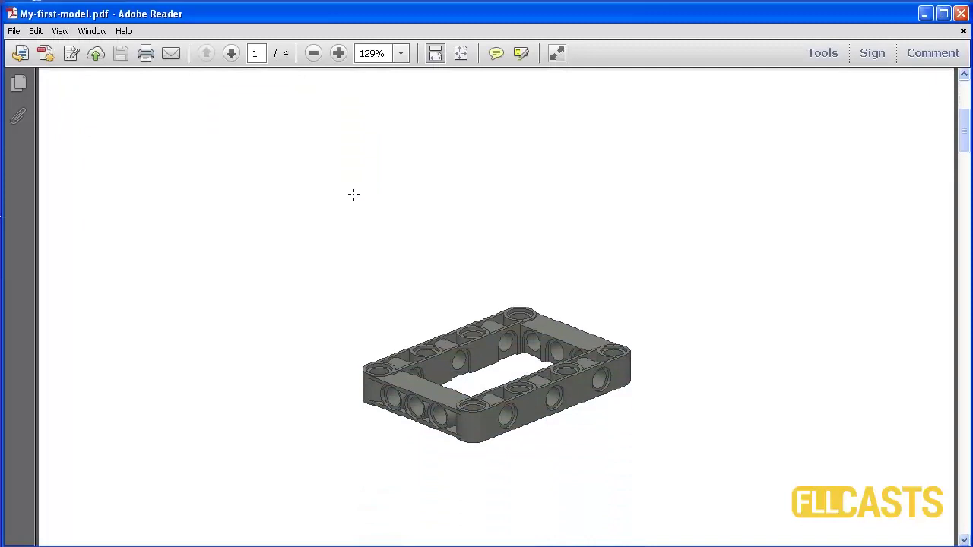
scroll(353, 195, "down", 5)
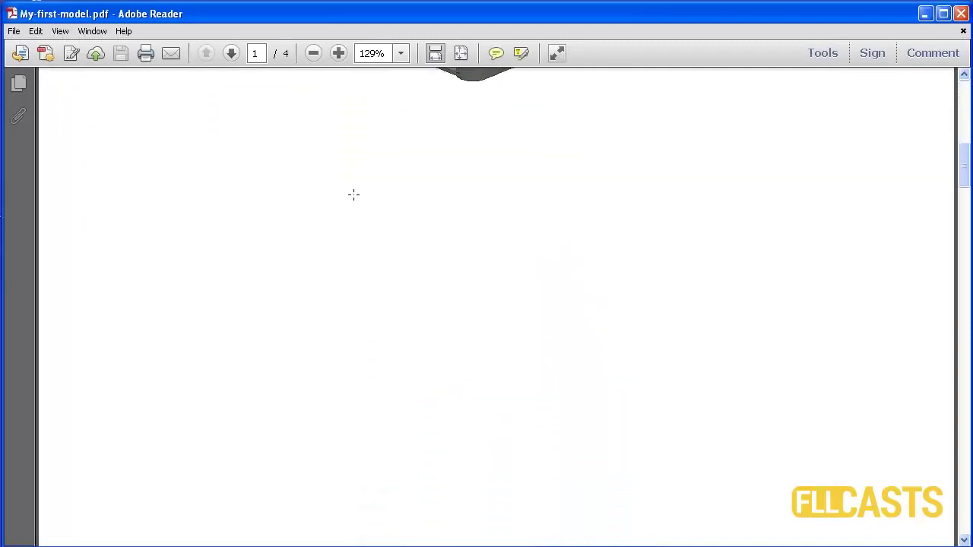
scroll(354, 194, "down", 5)
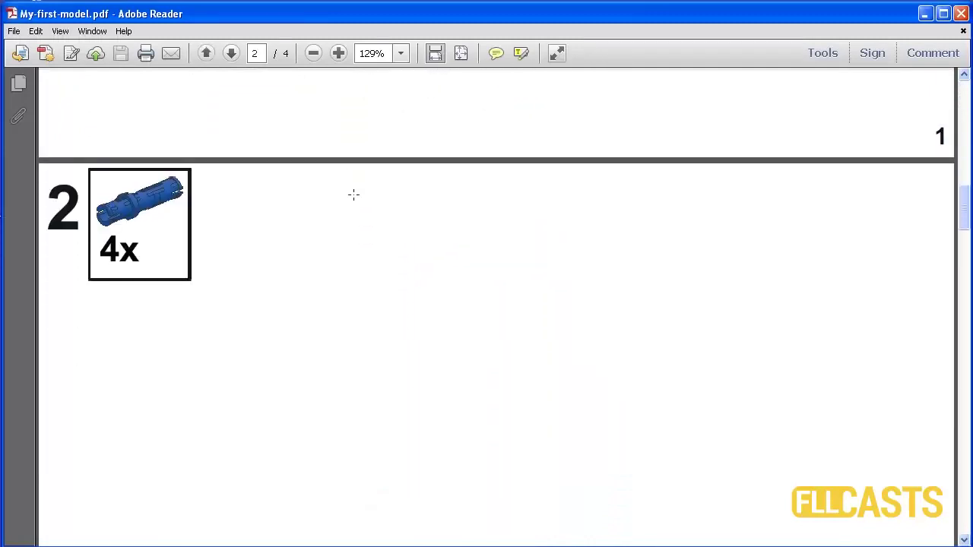
scroll(353, 194, "down", 5)
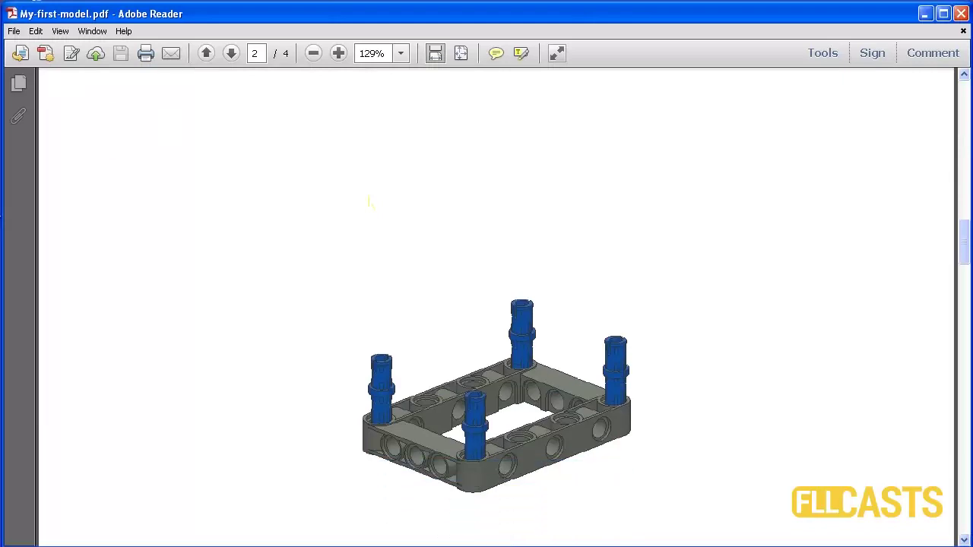
scroll(369, 201, "down", 3)
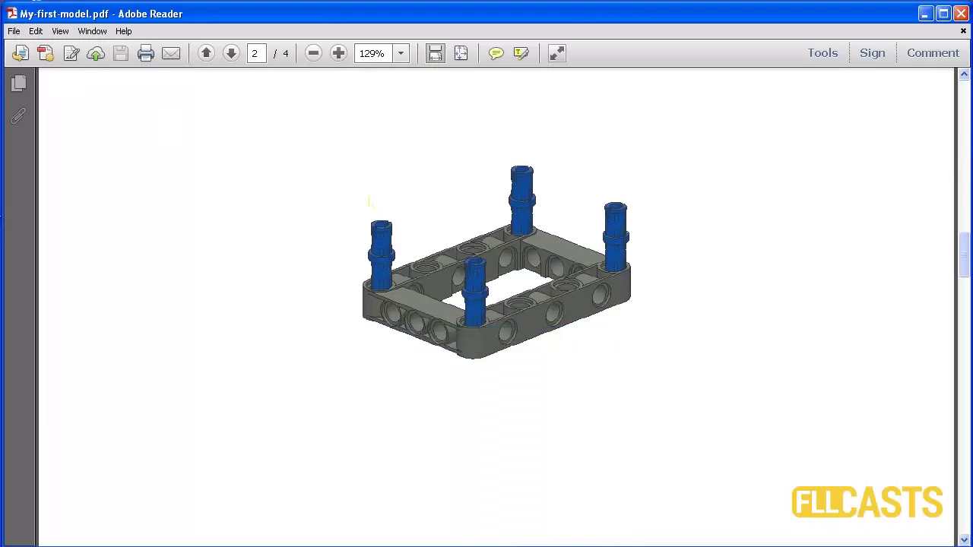
scroll(369, 201, "down", 4)
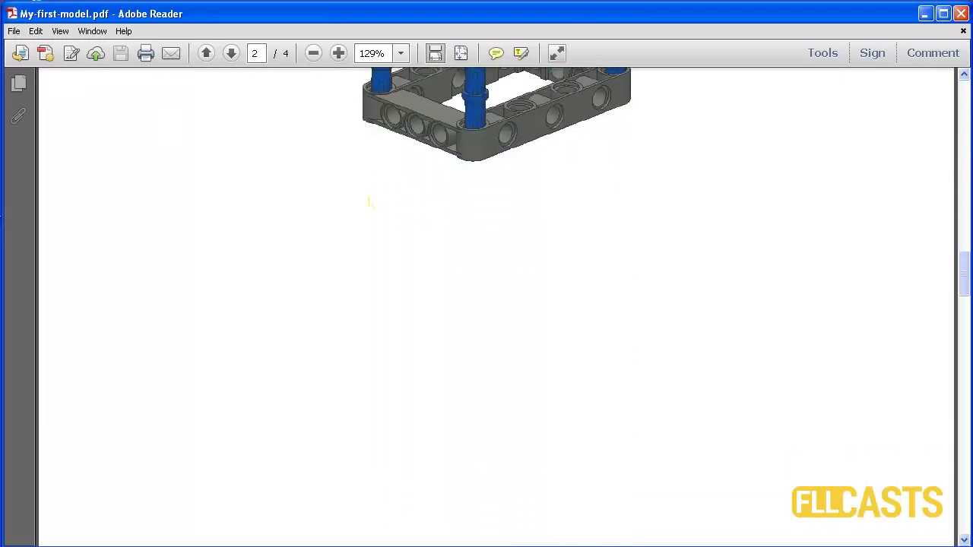
scroll(369, 202, "down", 4)
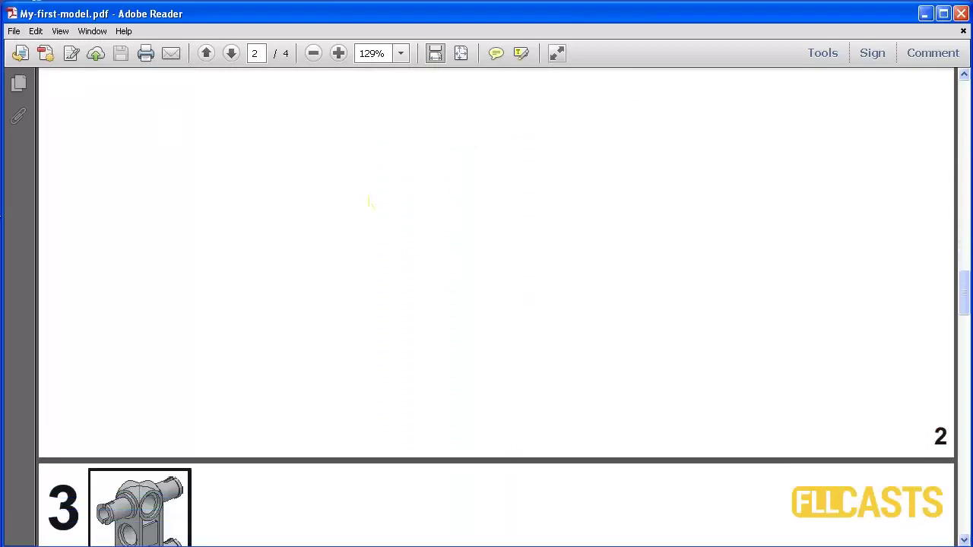
scroll(368, 202, "down", 3)
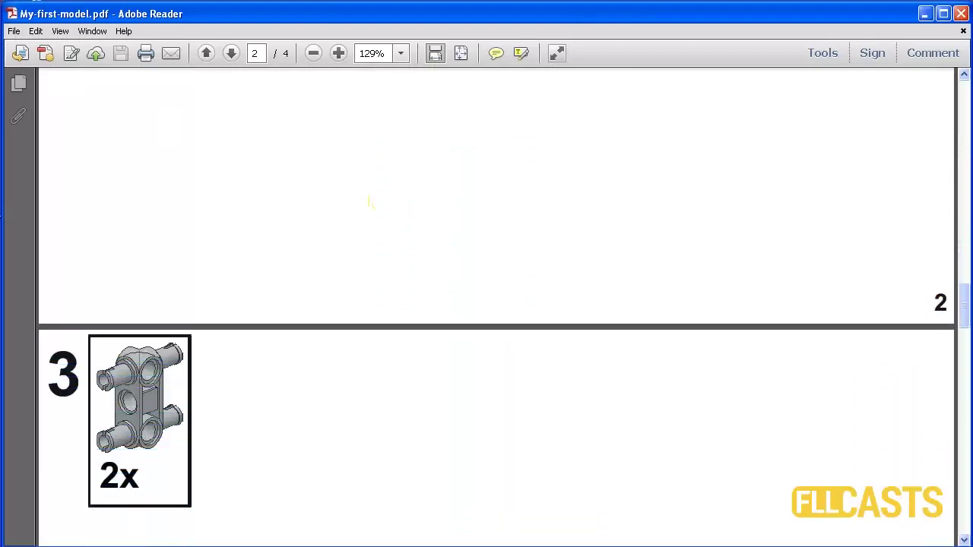